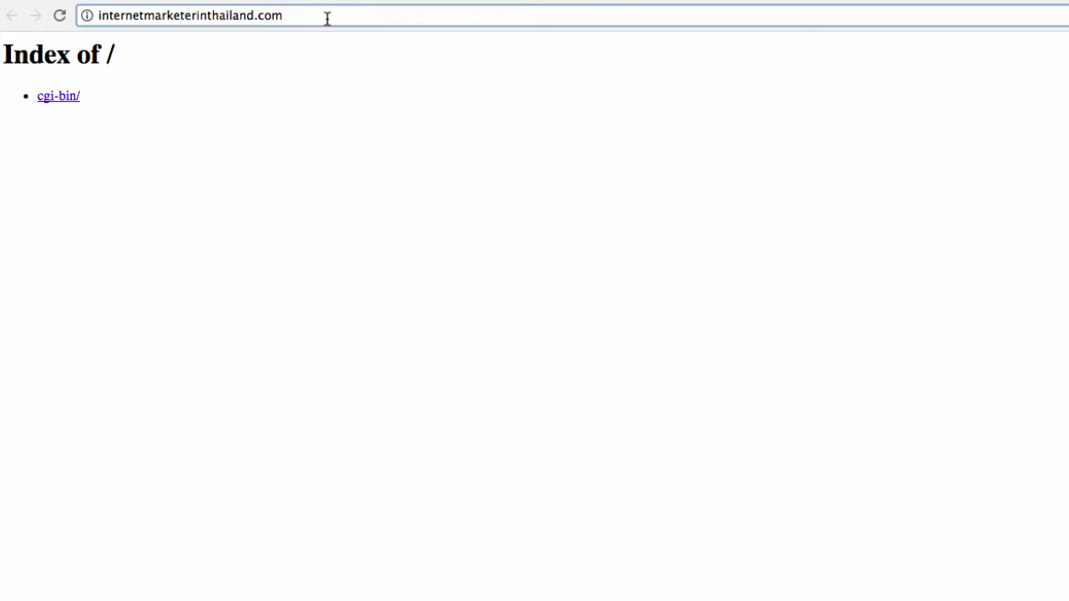
Step: Go to internetmarketerinthailand.com/cpanel in Chrome
{"action": "type", "text": "/"}
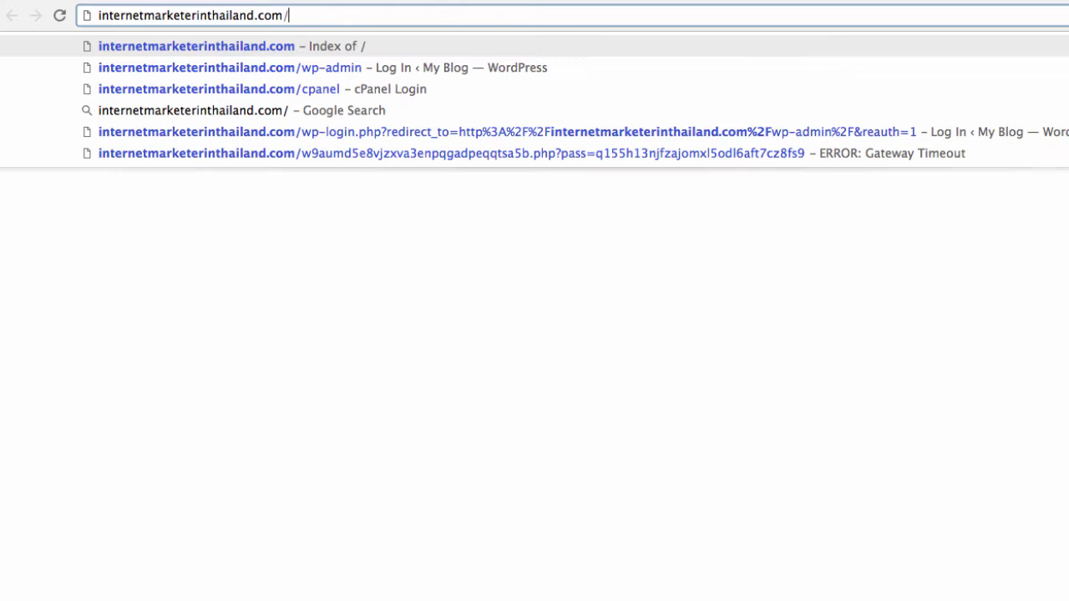
{"action": "type", "text": "cpanel"}
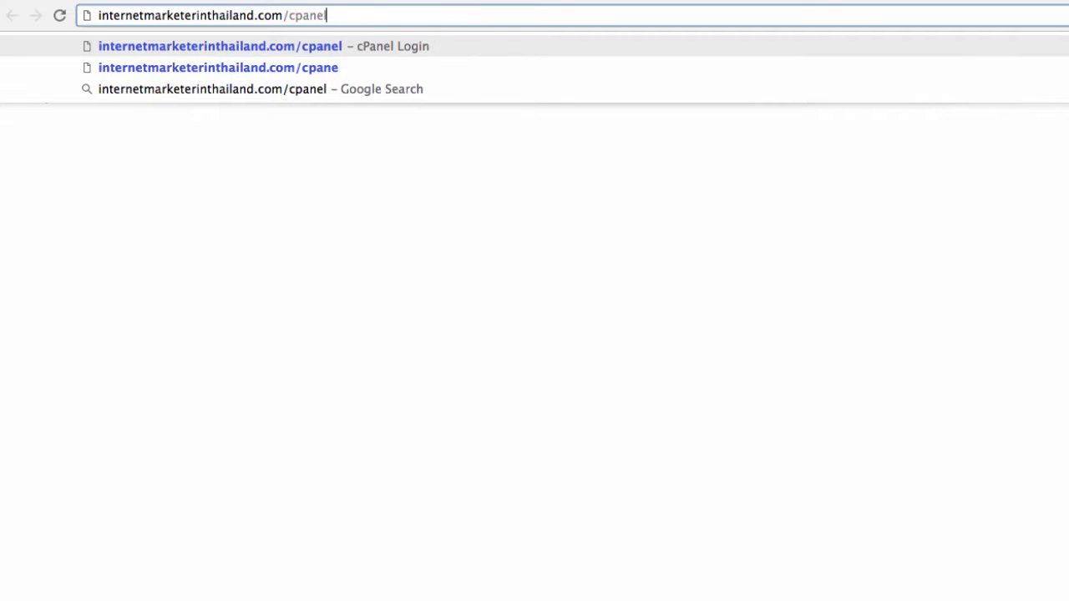
{"action": "key", "text": "Return"}
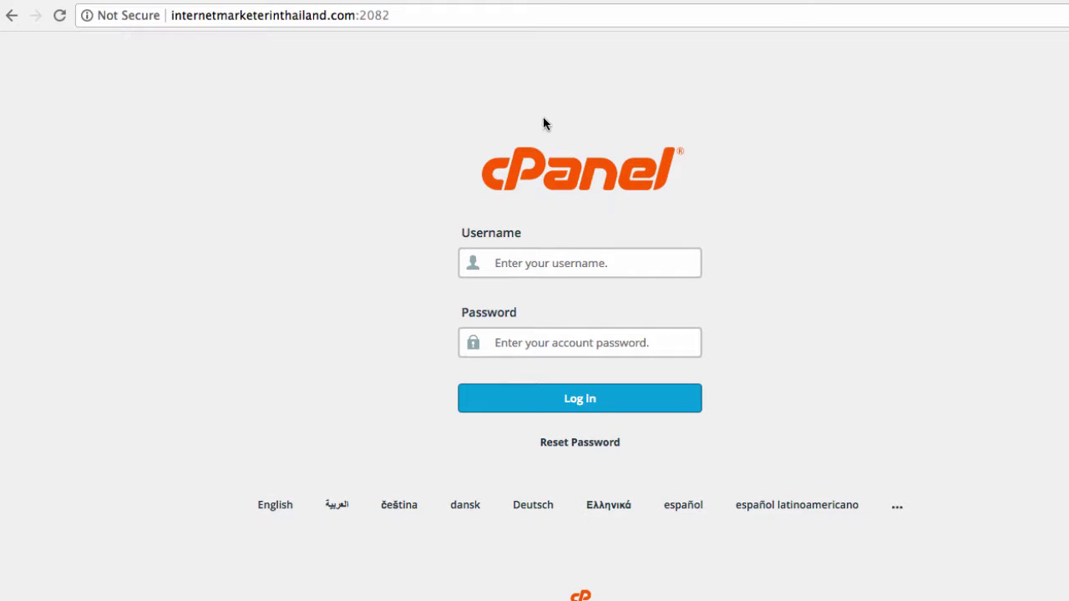
Step: Sign in to cPanel and open WordPress from the Softaculous Apps Installer
{"action": "left_click", "coordinate": [535, 352]}
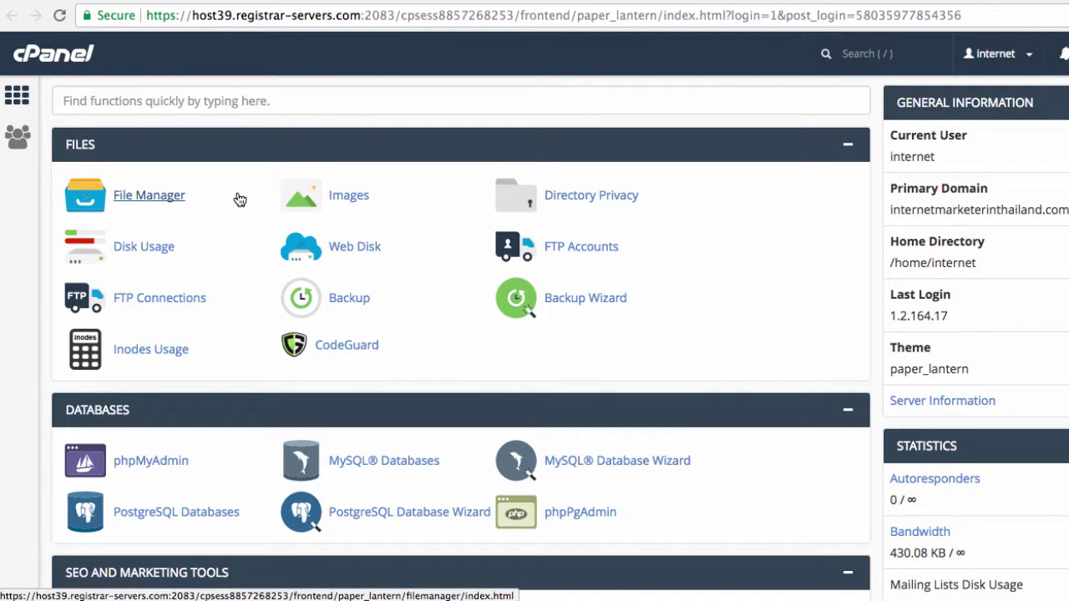
{"action": "scroll", "coordinate": [240, 198], "scroll_direction": "down", "scroll_amount": 15}
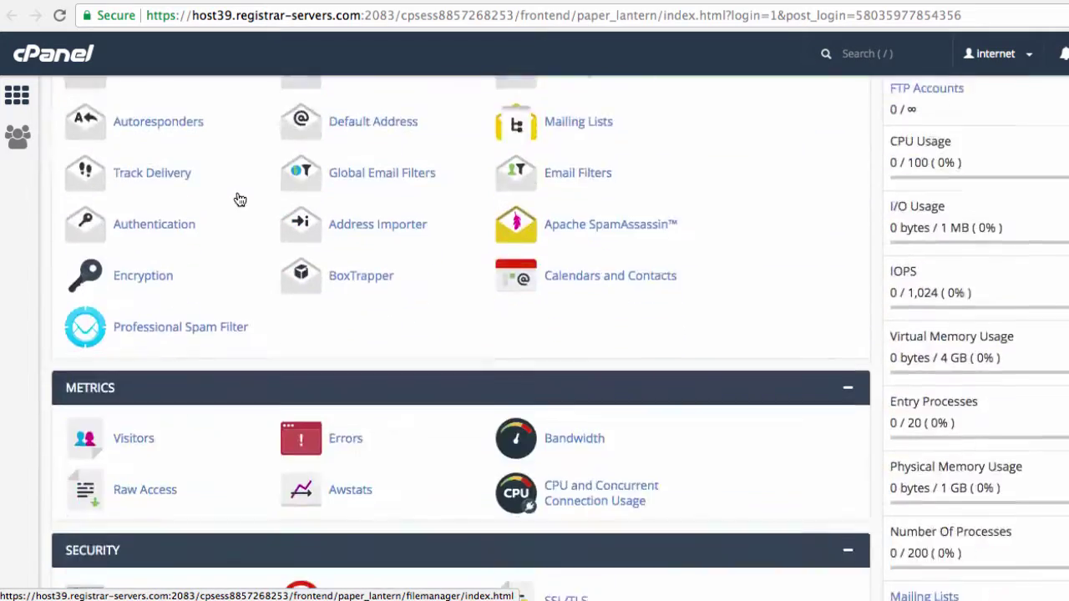
{"action": "scroll", "coordinate": [240, 198], "scroll_direction": "down", "scroll_amount": 10}
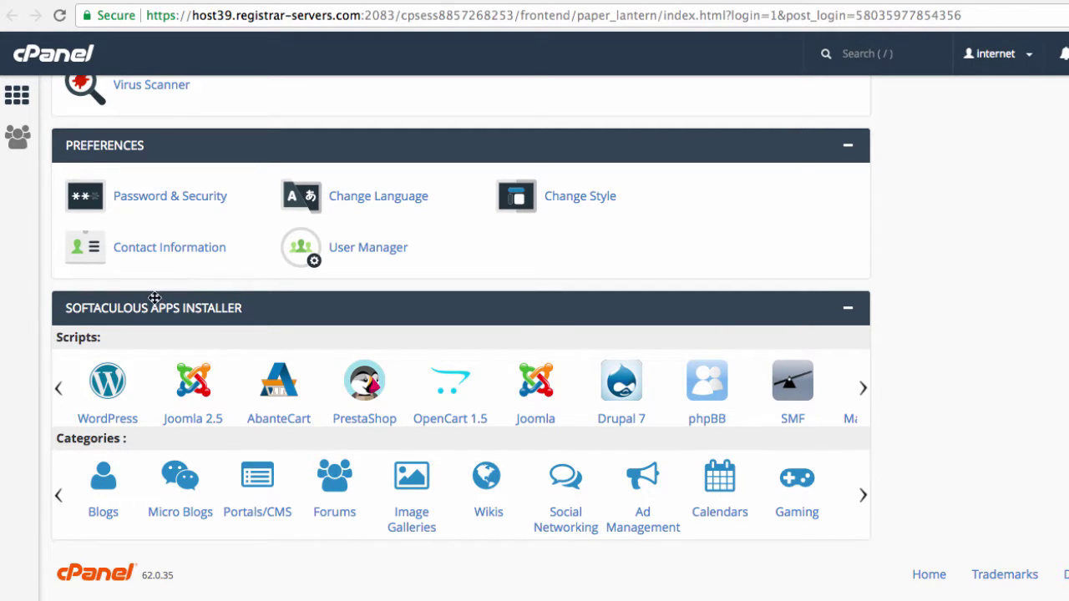
{"action": "left_click", "coordinate": [109, 381]}
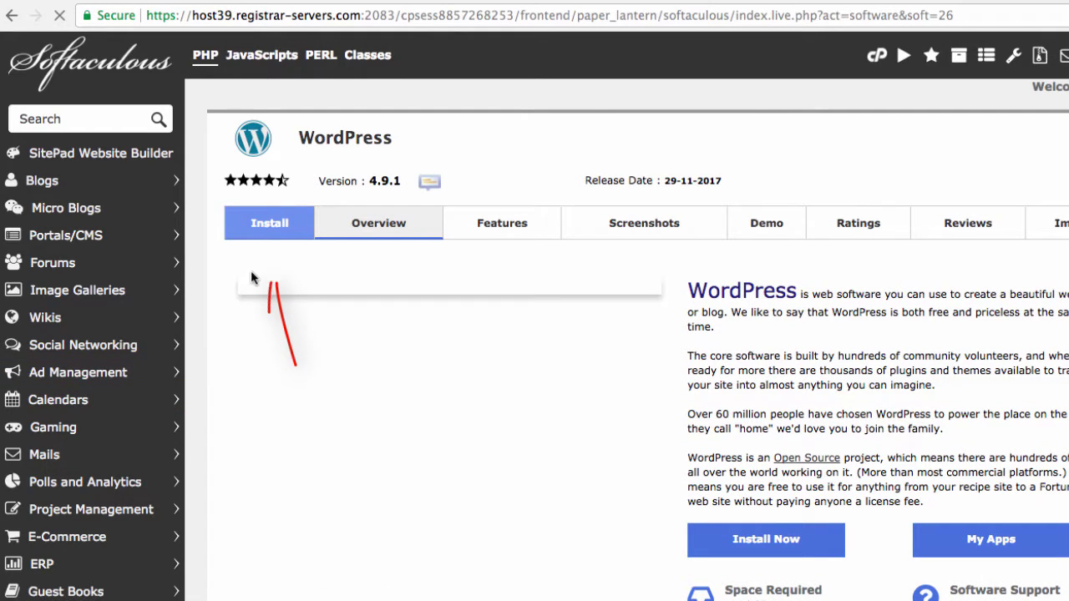
{"action": "left_click", "coordinate": [270, 224]}
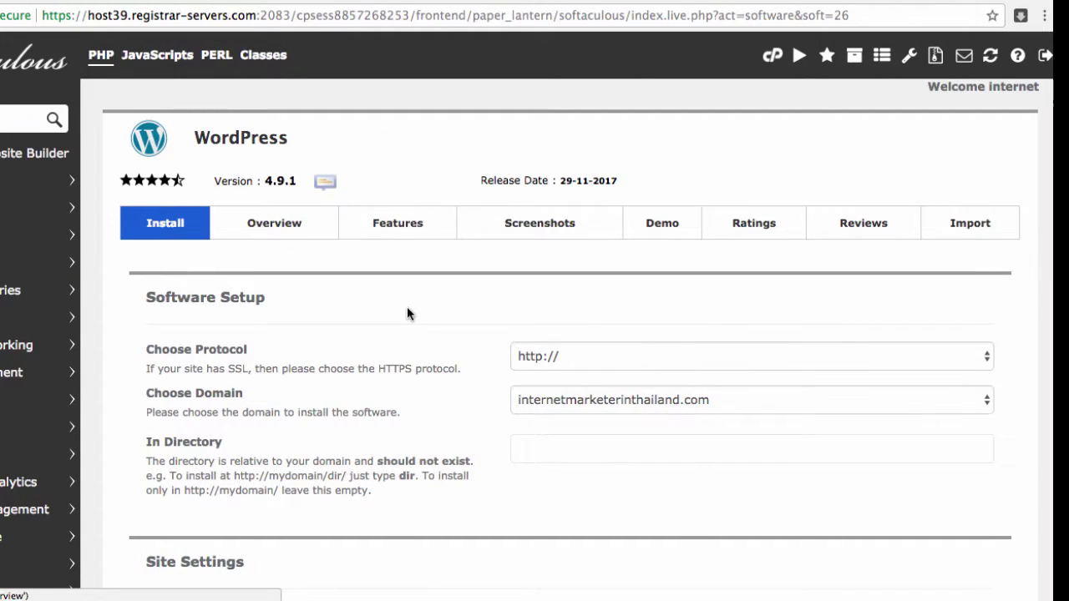
{"action": "left_click", "coordinate": [808, 357]}
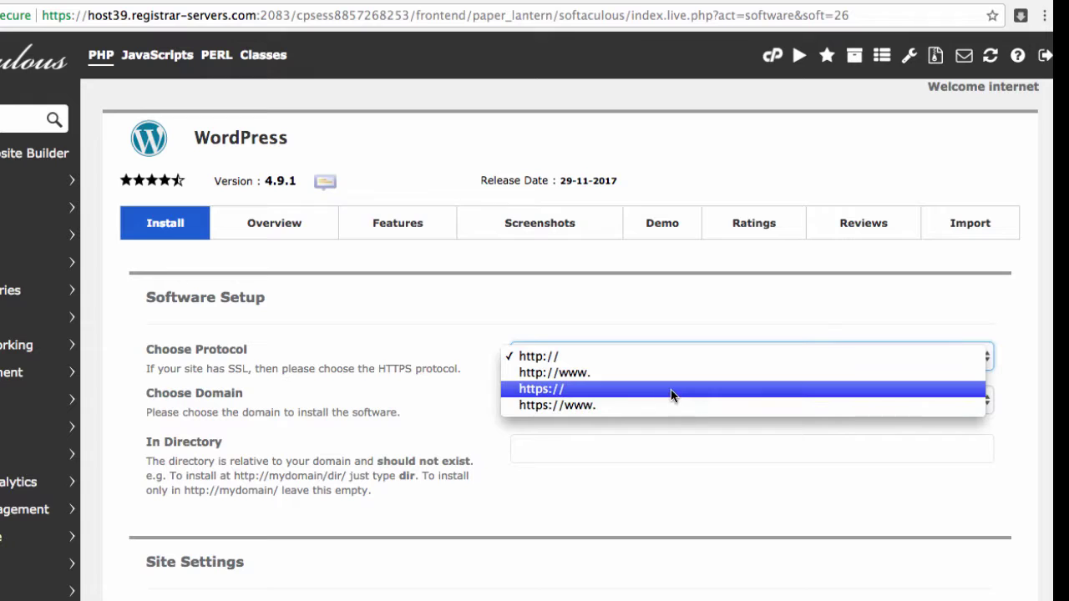
{"action": "left_click", "coordinate": [673, 393]}
{"action": "left_click", "coordinate": [692, 359]}
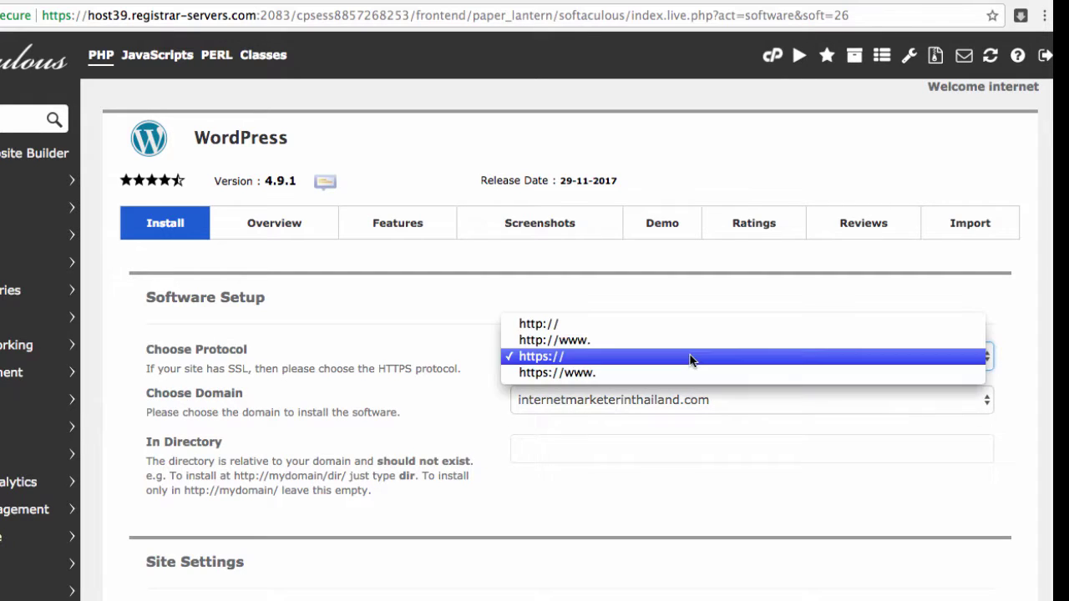
{"action": "left_click", "coordinate": [658, 326]}
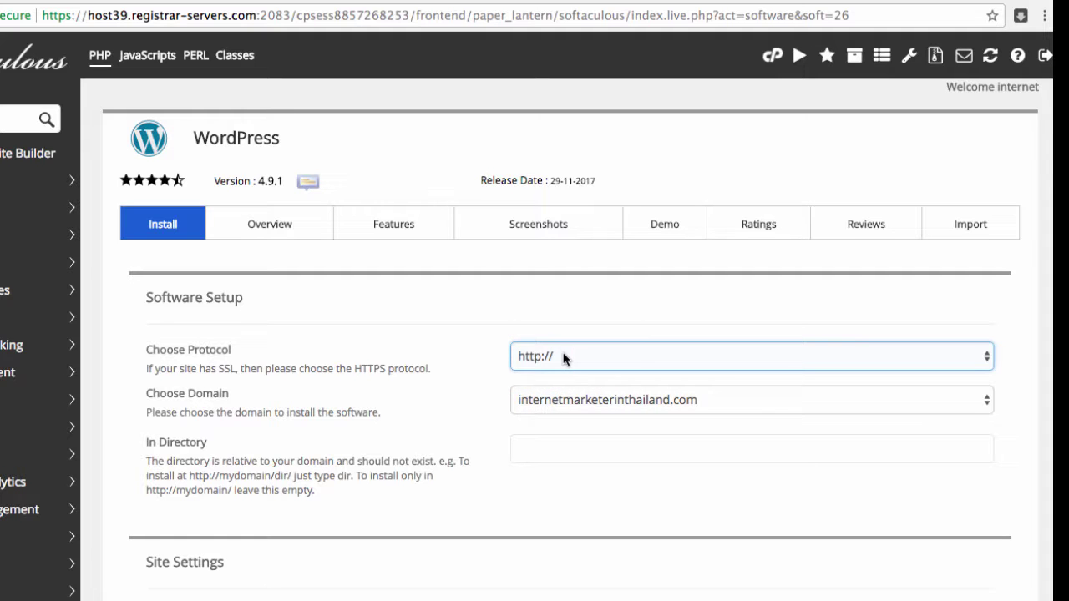
{"action": "scroll", "coordinate": [587, 421], "scroll_direction": "down", "scroll_amount": 1}
{"action": "left_click", "coordinate": [541, 395]}
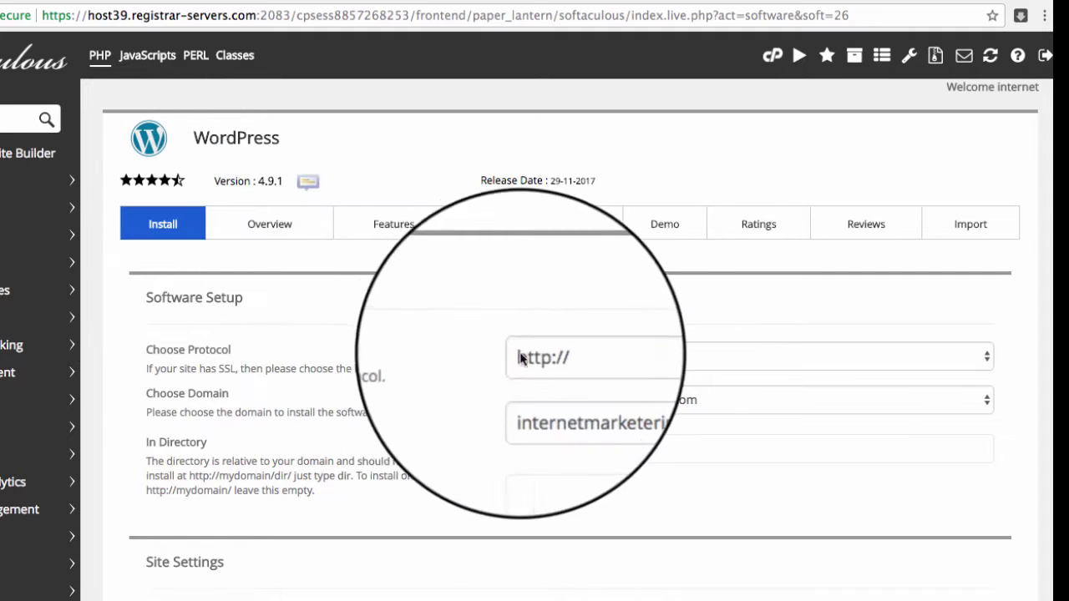
{"action": "left_click", "coordinate": [593, 366]}
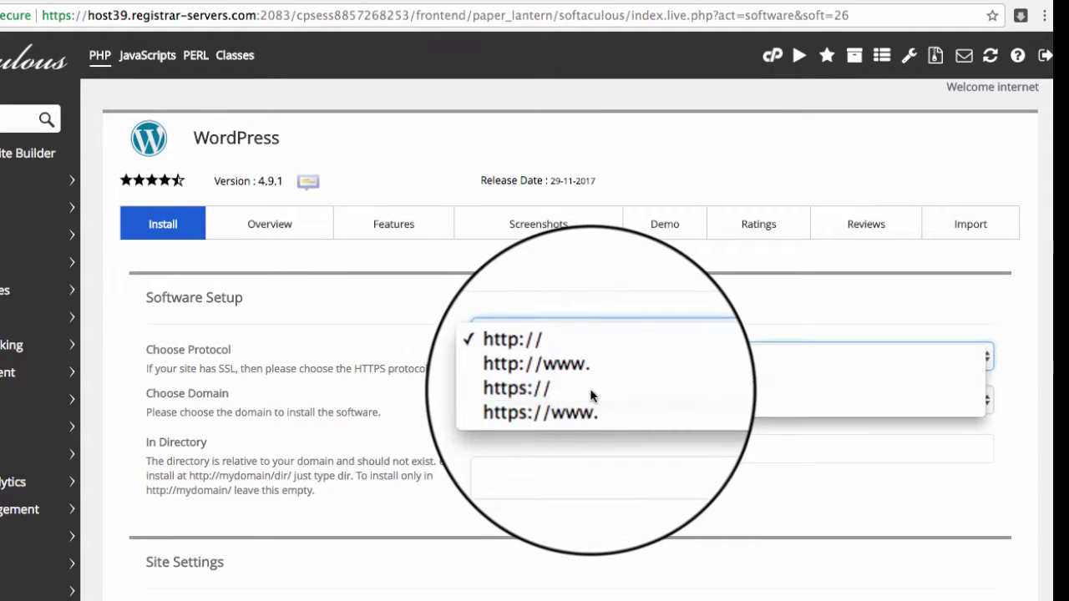
{"action": "left_click", "coordinate": [592, 391]}
{"action": "left_click", "coordinate": [593, 365]}
{"action": "left_click", "coordinate": [592, 326]}
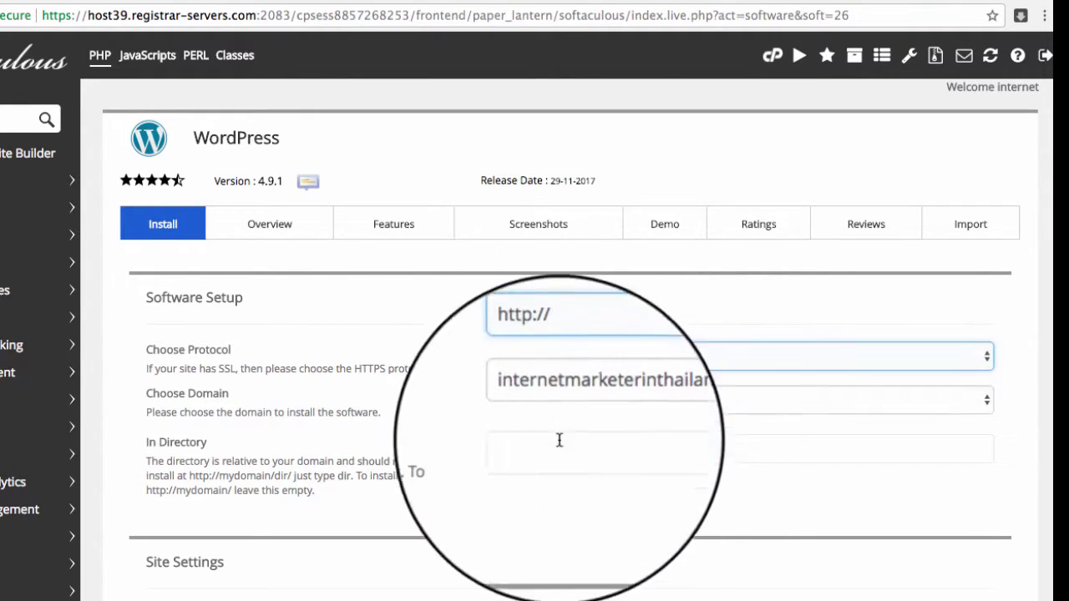
{"action": "scroll", "coordinate": [587, 426], "scroll_direction": "down", "scroll_amount": 1}
{"action": "left_click", "coordinate": [542, 398]}
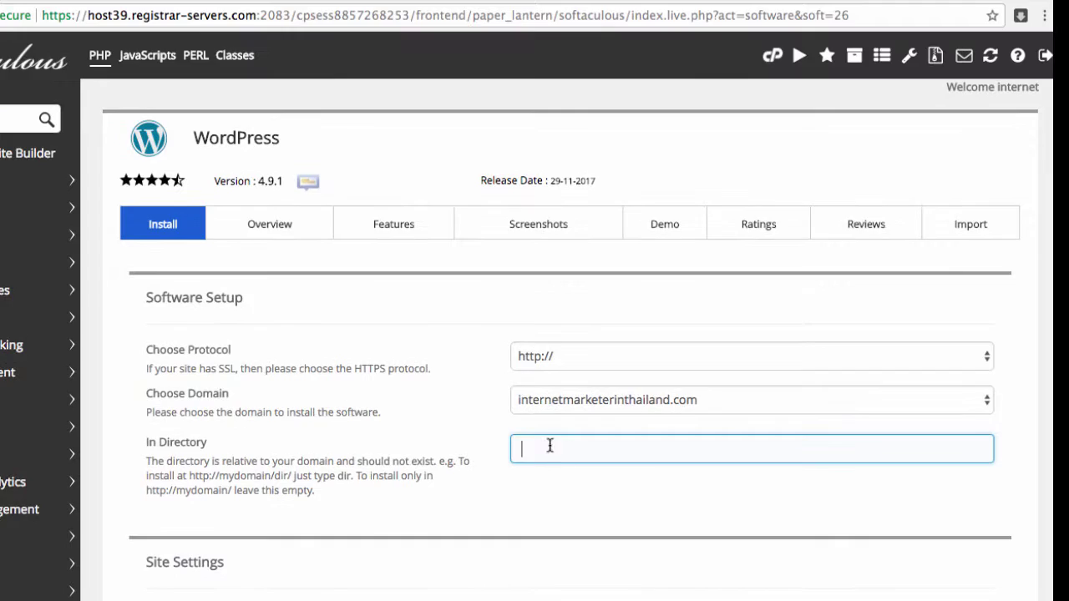
{"action": "scroll", "coordinate": [481, 431], "scroll_direction": "down", "scroll_amount": 5}
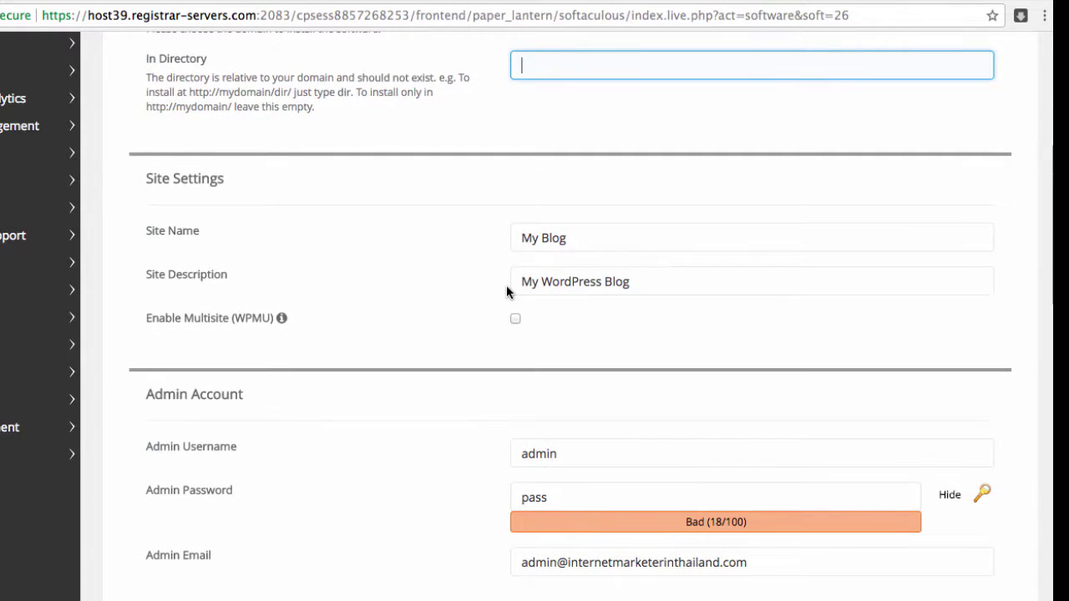
{"action": "left_click", "coordinate": [561, 241]}
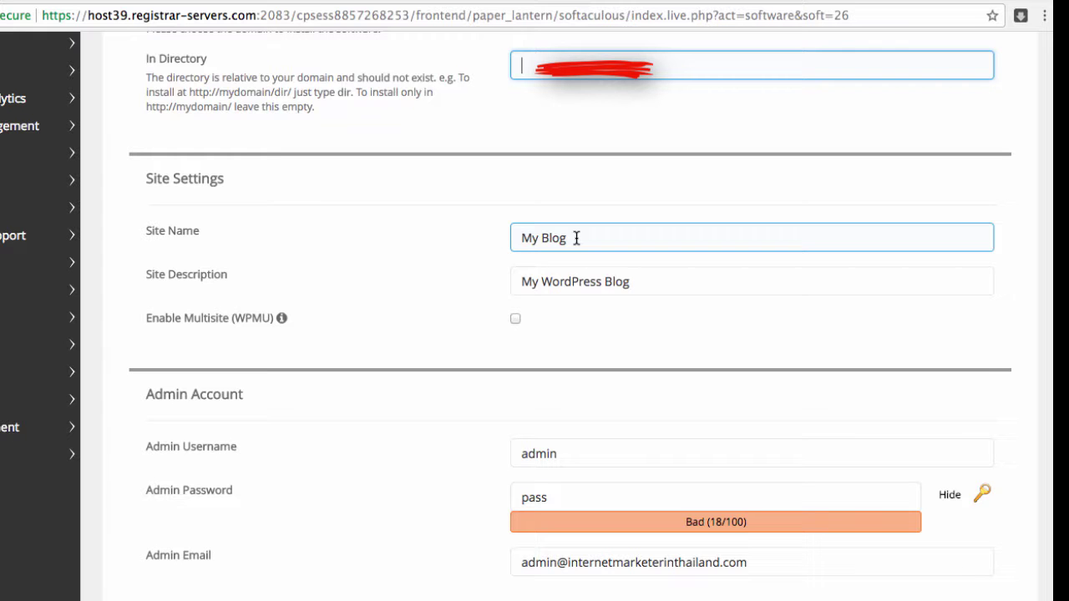
{"action": "scroll", "coordinate": [485, 439], "scroll_direction": "up", "scroll_amount": 5}
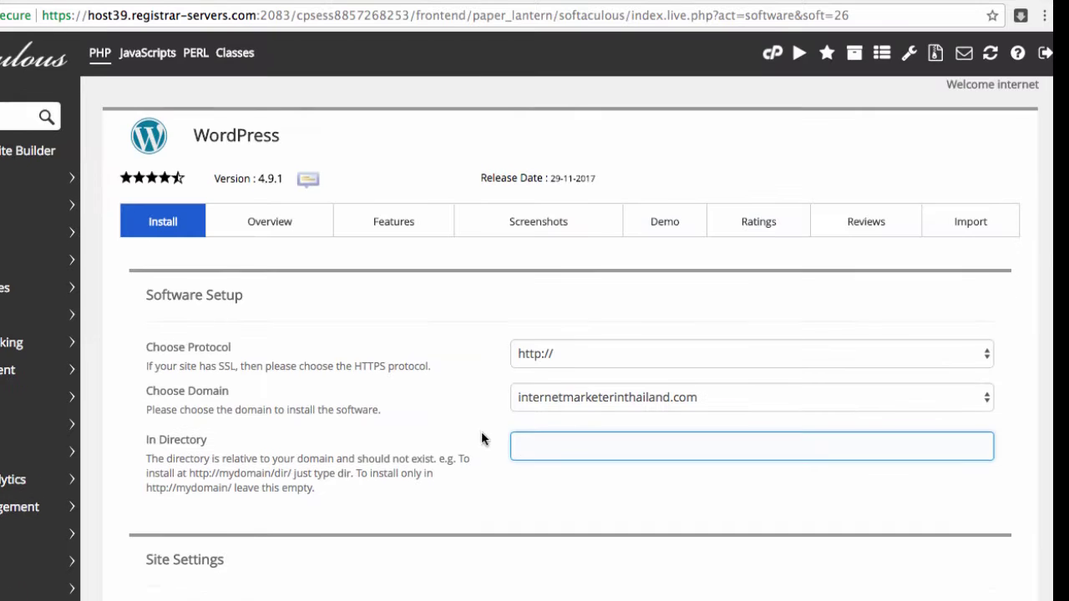
{"action": "scroll", "coordinate": [482, 439], "scroll_direction": "down", "scroll_amount": 4}
{"action": "scroll", "coordinate": [482, 438], "scroll_direction": "down", "scroll_amount": 2}
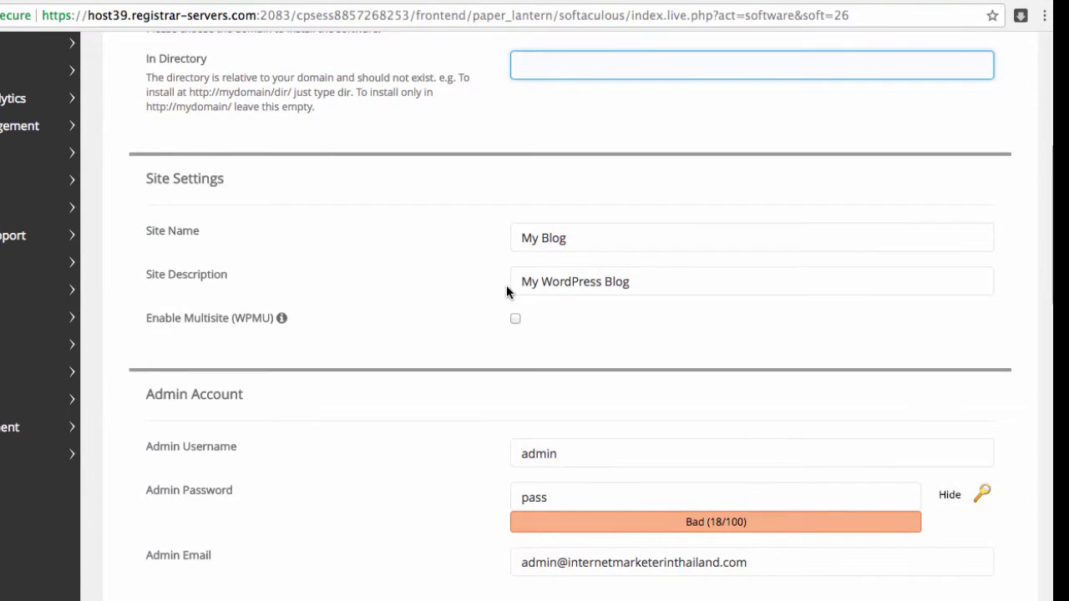
{"action": "left_click", "coordinate": [560, 244]}
{"action": "scroll", "coordinate": [496, 360], "scroll_direction": "down", "scroll_amount": 2}
Step: Replace the default admin username with 'internetmarketer'
{"action": "left_click", "coordinate": [575, 286]}
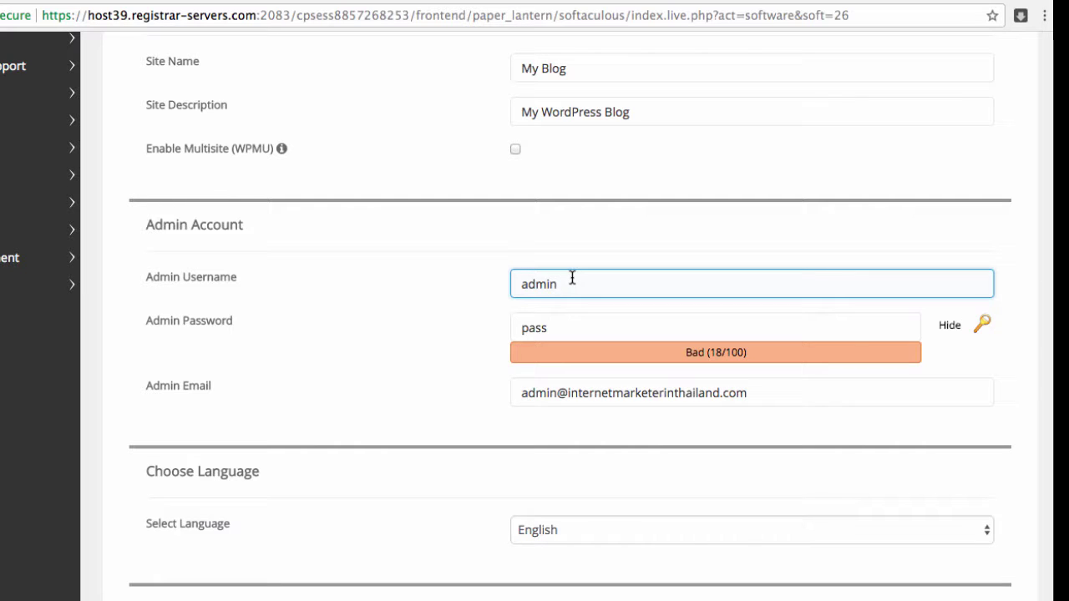
{"action": "left_click_drag", "start_coordinate": [564, 284], "coordinate": [492, 285]}
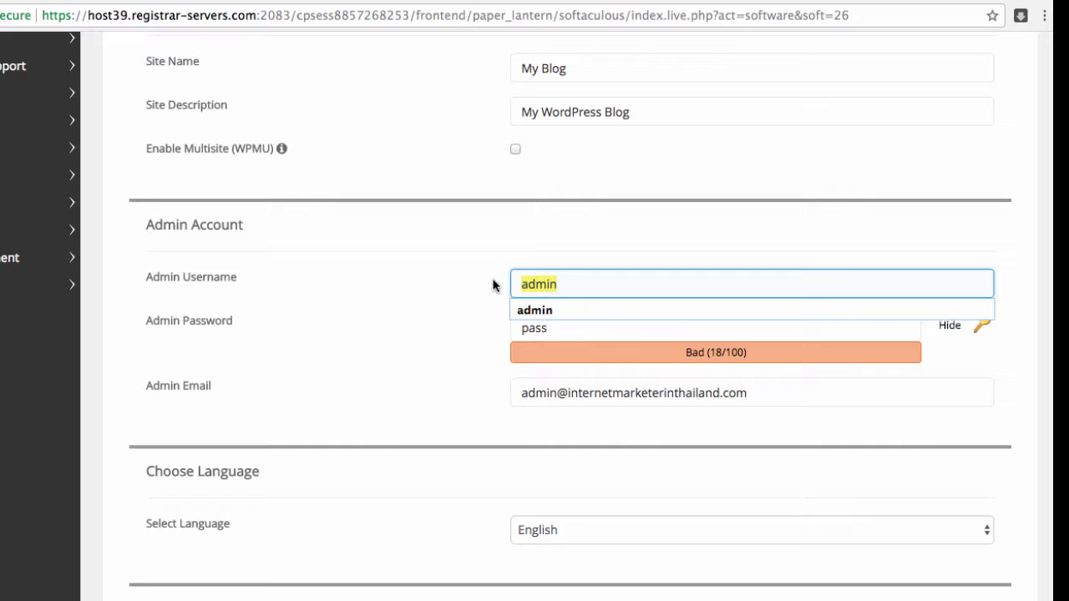
{"action": "type", "text": "internetm"}
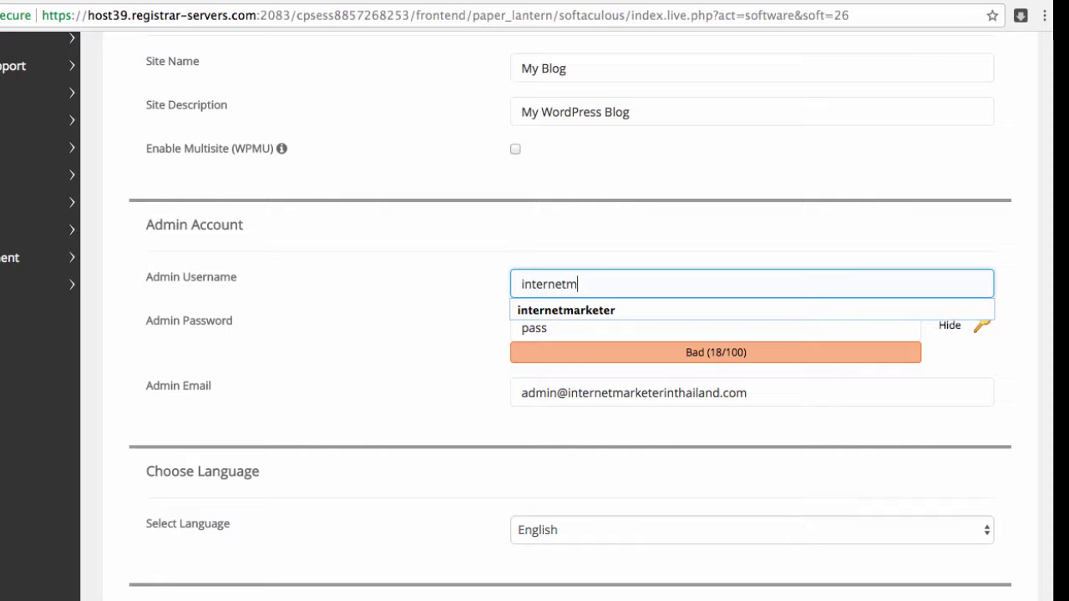
{"action": "type", "text": "arketer"}
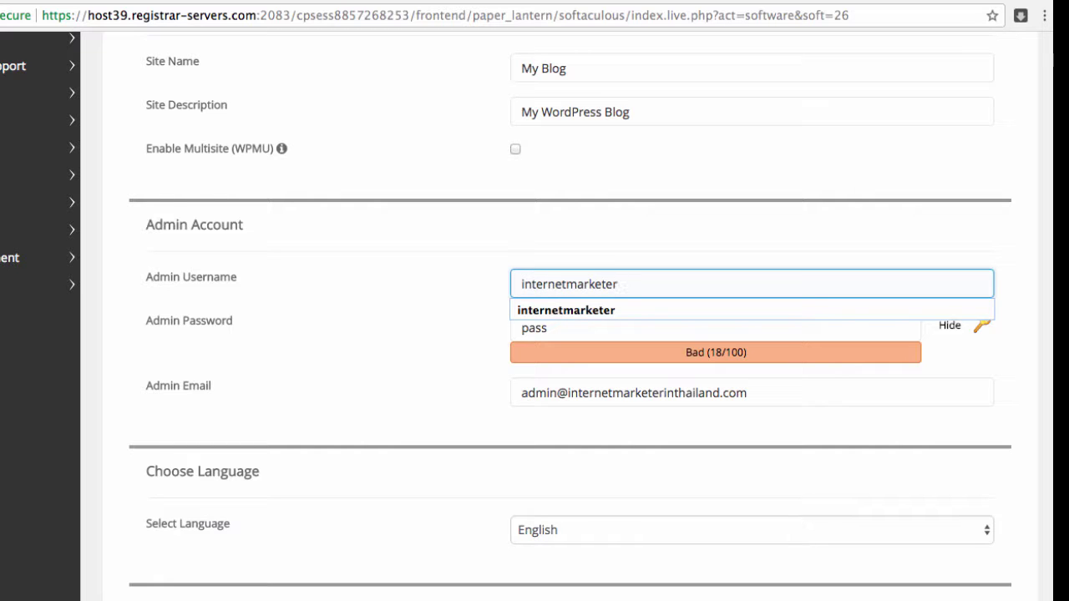
{"action": "left_click", "coordinate": [437, 335]}
Step: Enter a new strong admin password, replacing the first one typed
{"action": "left_click", "coordinate": [525, 327]}
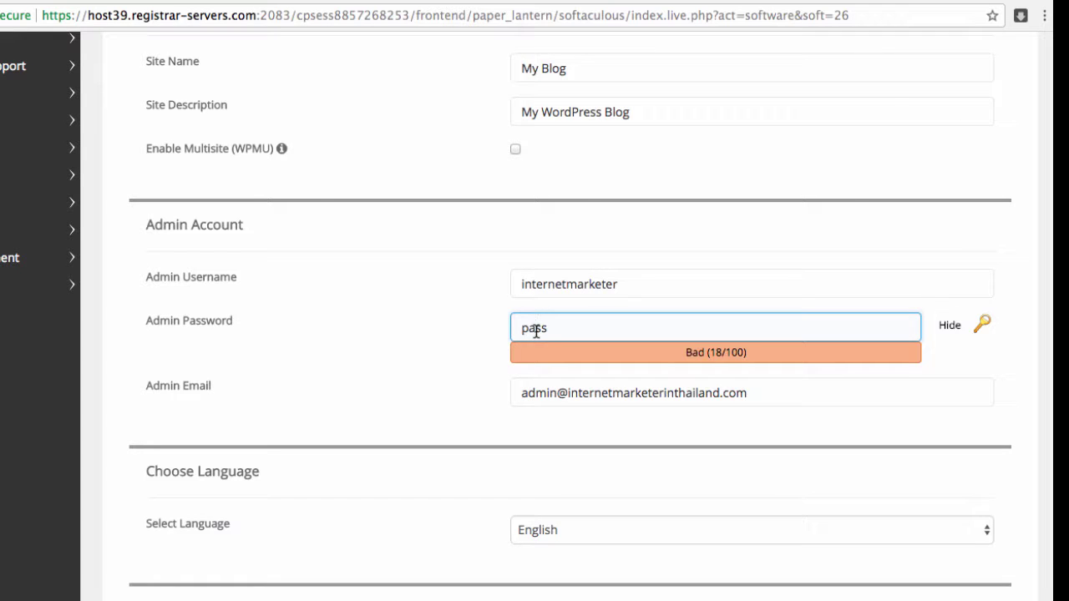
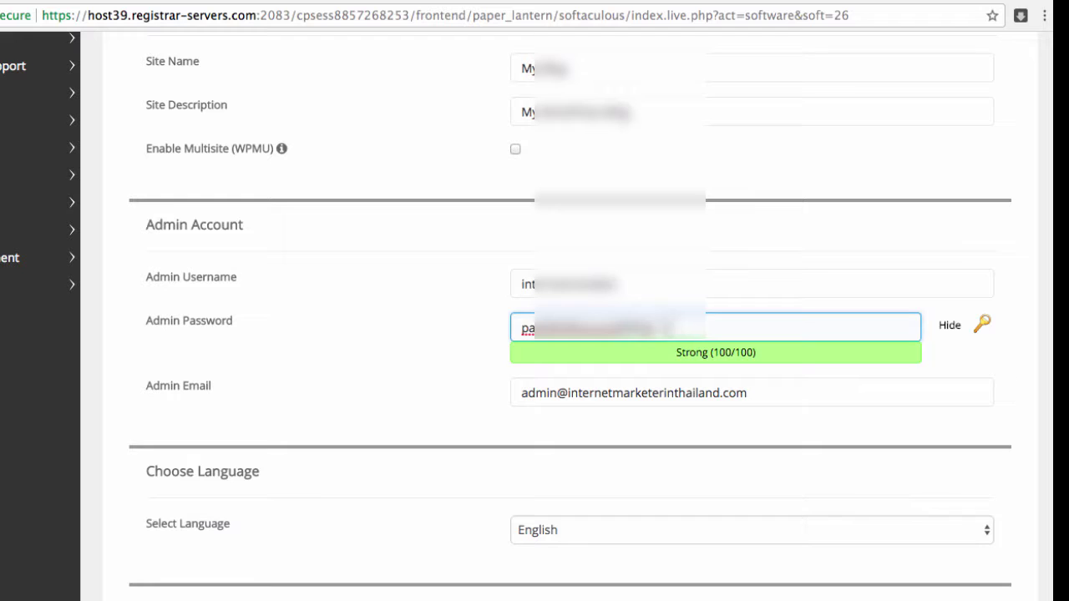
{"action": "left_click_drag", "start_coordinate": [666, 328], "coordinate": [491, 326]}
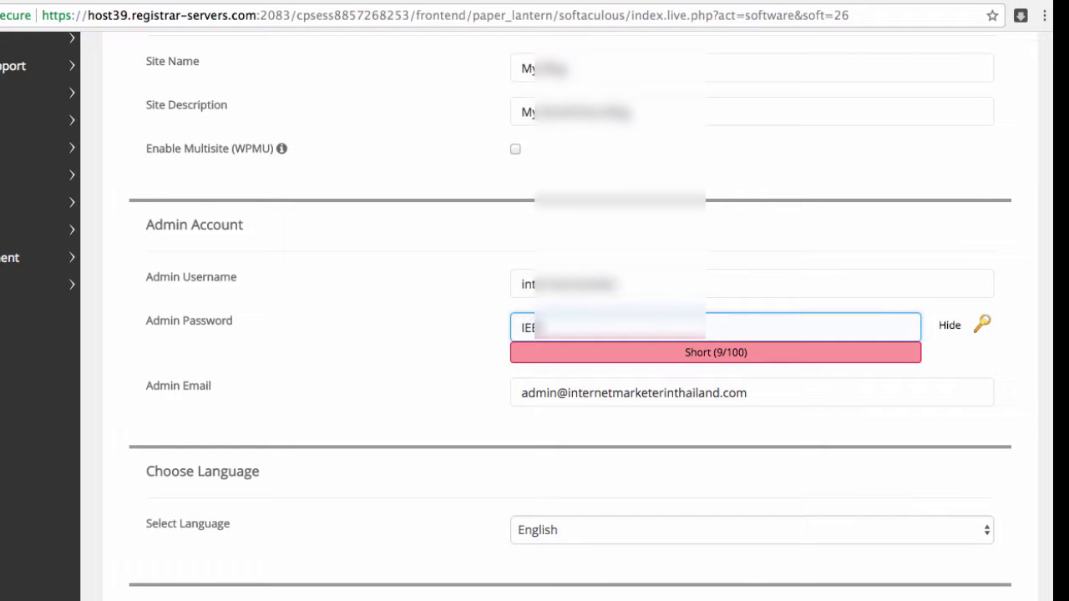
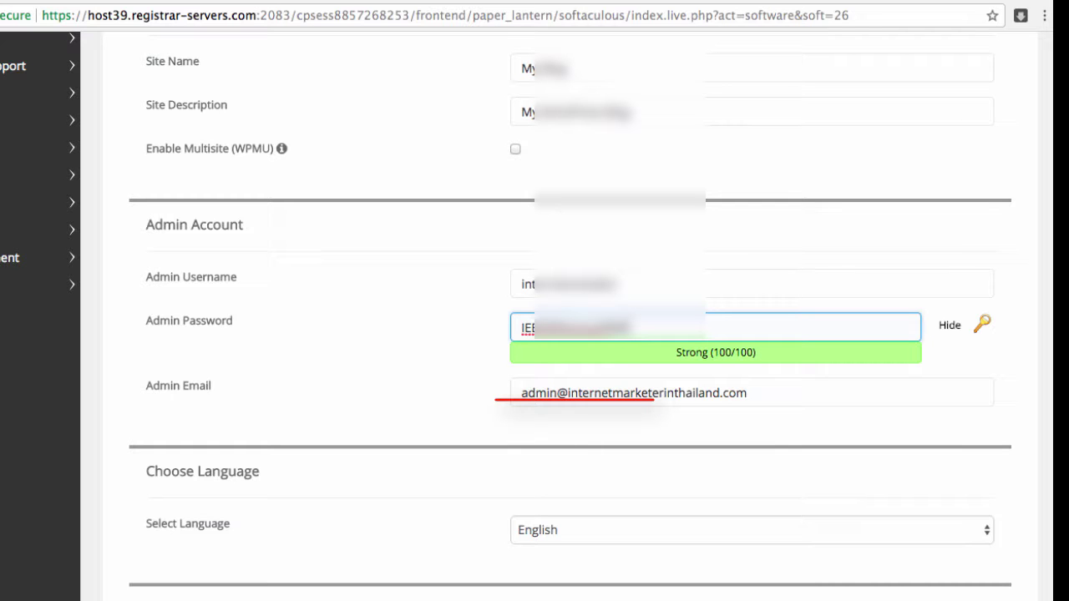
Step: Scroll to the Loginizer plugin option and browse the next themes, such as Sensible WP and WEN Business
{"action": "scroll", "coordinate": [482, 392], "scroll_direction": "down", "scroll_amount": 3}
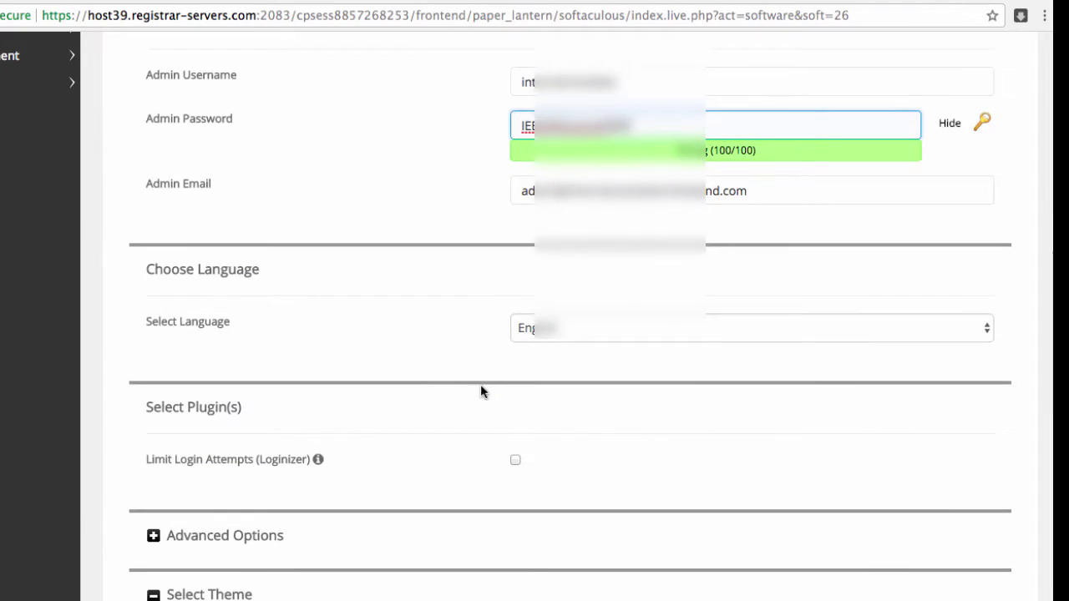
{"action": "scroll", "coordinate": [457, 363], "scroll_direction": "down", "scroll_amount": 2}
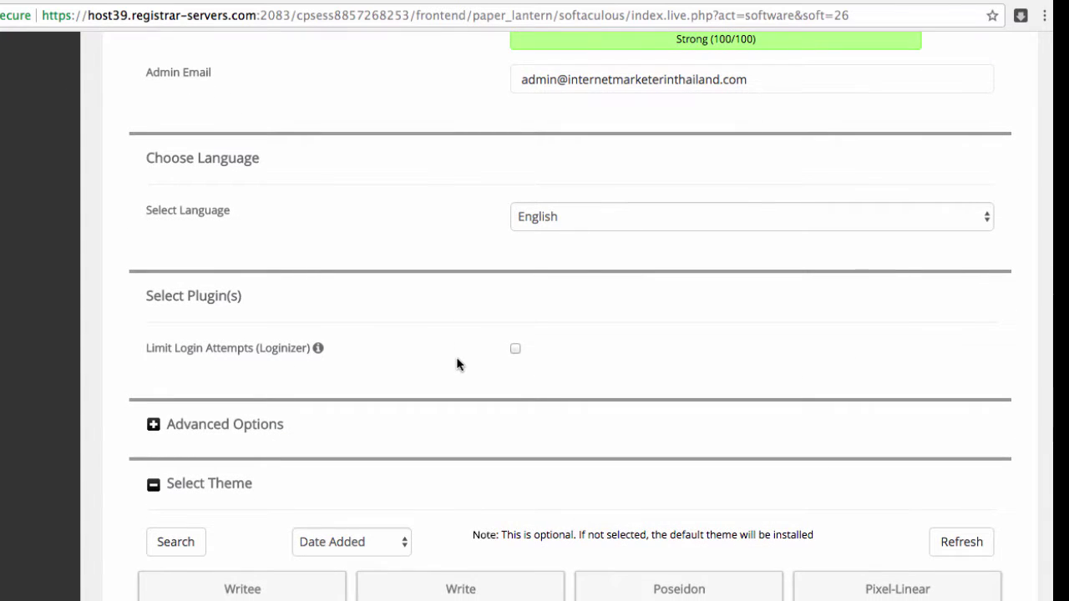
{"action": "scroll", "coordinate": [457, 304], "scroll_direction": "down", "scroll_amount": 1}
{"action": "mouse_move", "coordinate": [317, 293]}
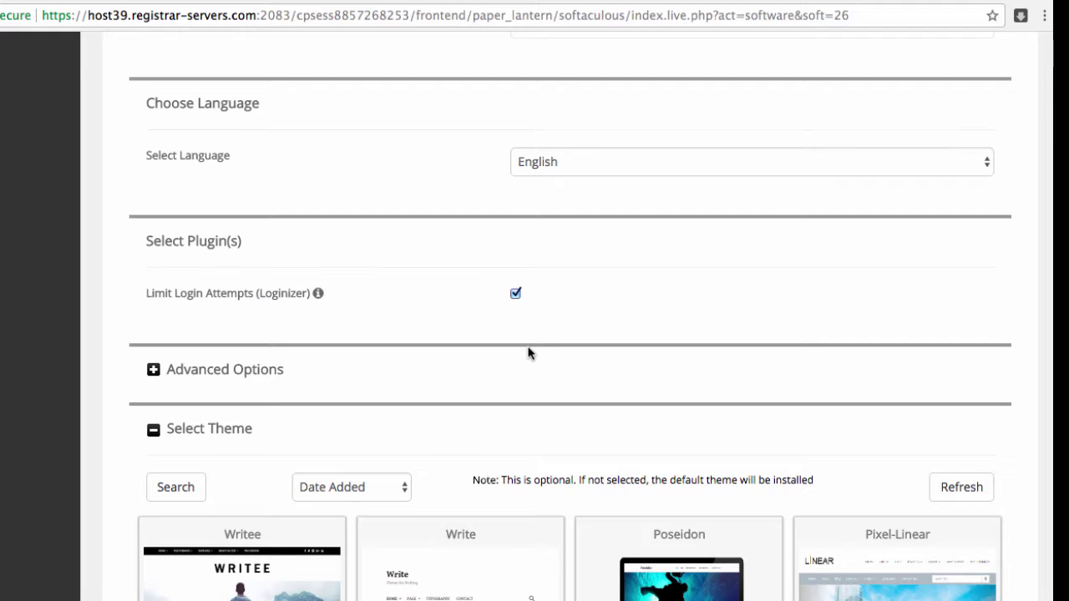
{"action": "scroll", "coordinate": [528, 354], "scroll_direction": "down", "scroll_amount": 5}
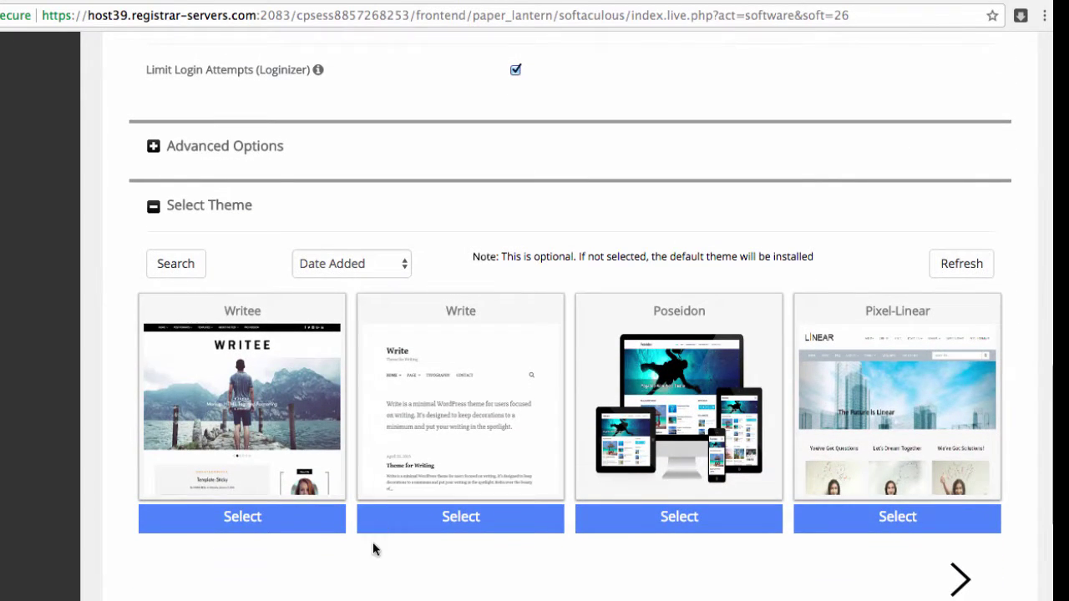
{"action": "mouse_move", "coordinate": [267, 379]}
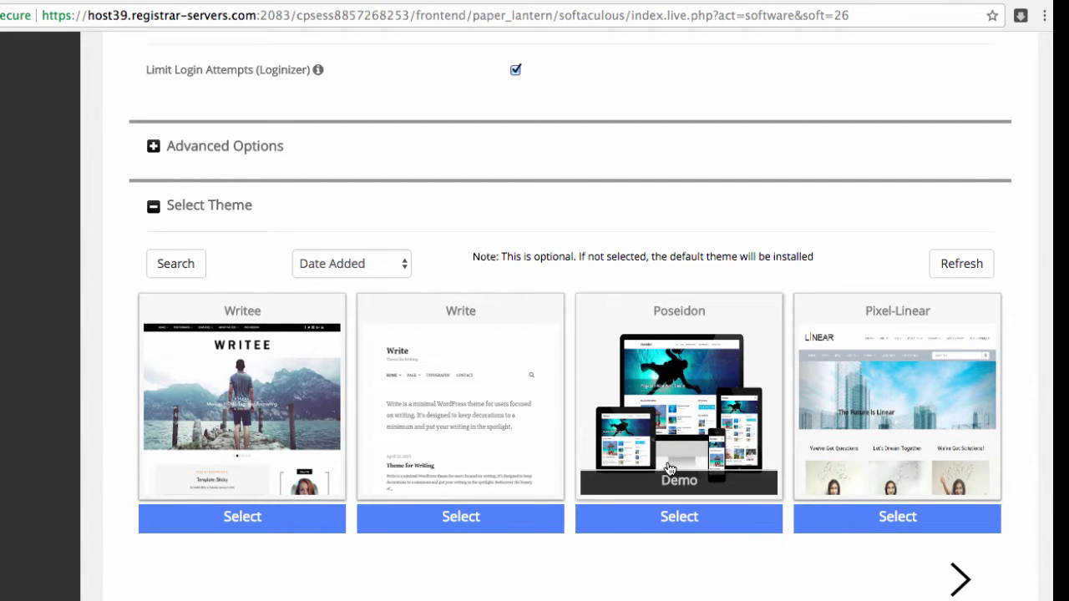
{"action": "left_click", "coordinate": [959, 579]}
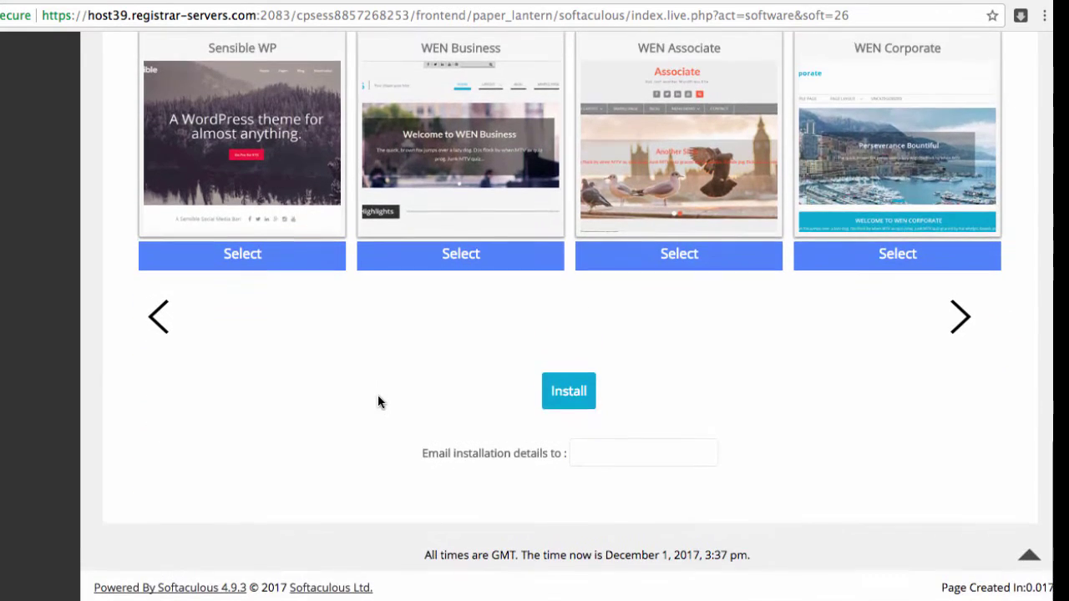
Step: Install WordPress and wait for the success confirmation with the /wp-admin/ URL
{"action": "left_click", "coordinate": [571, 392]}
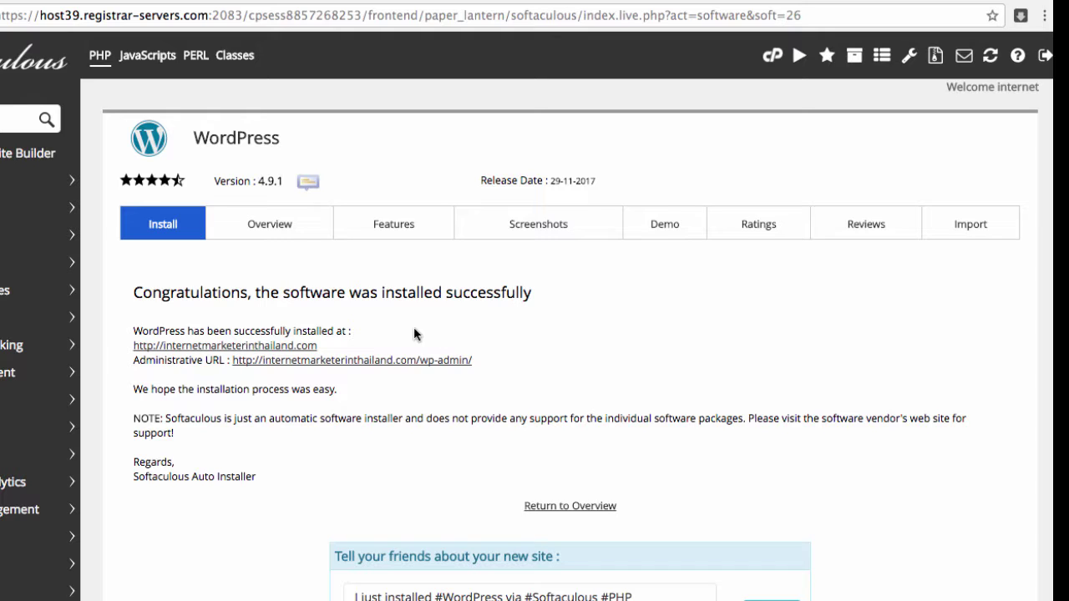
{"action": "left_click", "coordinate": [290, 347]}
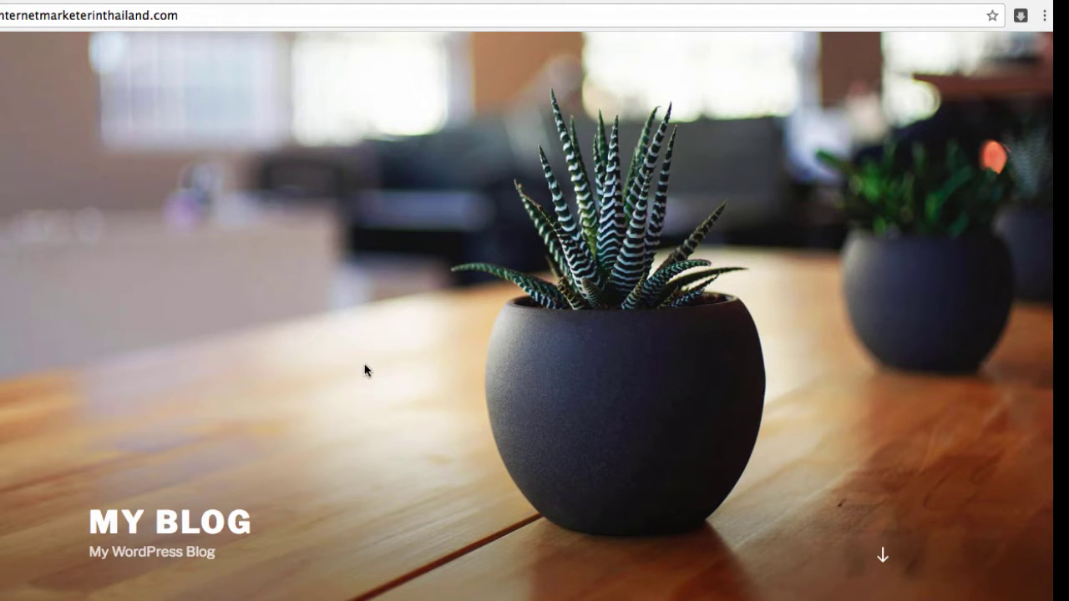
{"action": "scroll", "coordinate": [419, 384], "scroll_direction": "down", "scroll_amount": 3}
{"action": "scroll", "coordinate": [420, 386], "scroll_direction": "down", "scroll_amount": 10}
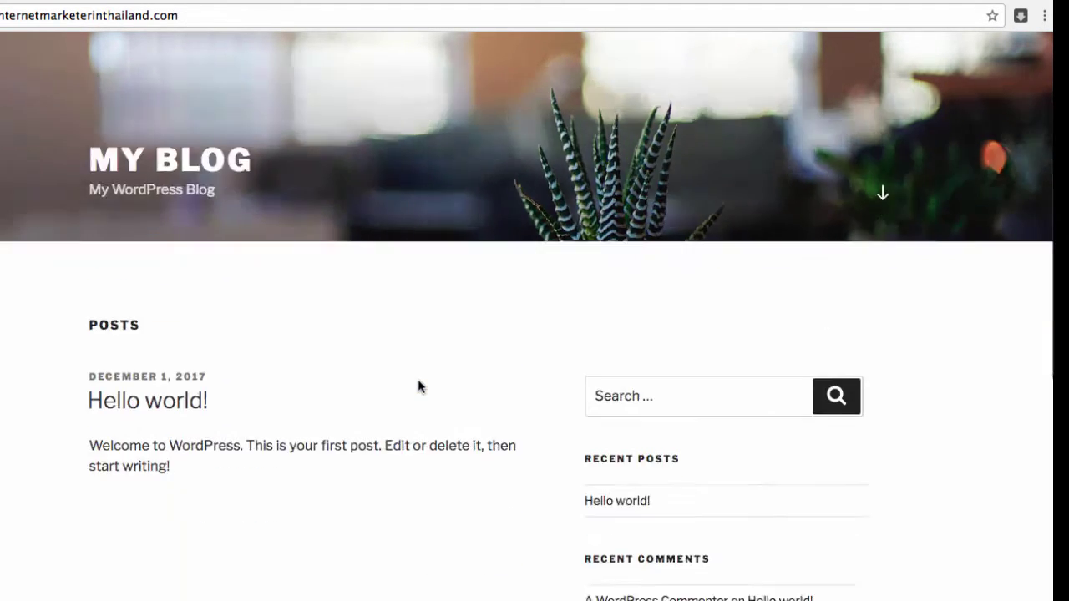
{"action": "scroll", "coordinate": [419, 386], "scroll_direction": "down", "scroll_amount": 1}
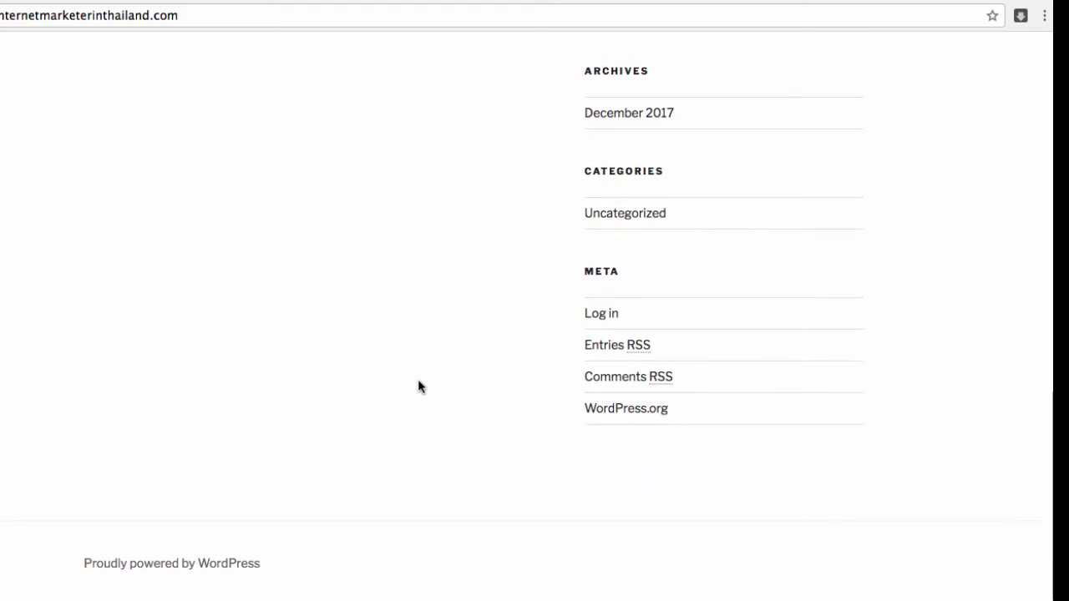
{"action": "scroll", "coordinate": [419, 386], "scroll_direction": "up", "scroll_amount": 12}
{"action": "scroll", "coordinate": [419, 381], "scroll_direction": "up", "scroll_amount": 1}
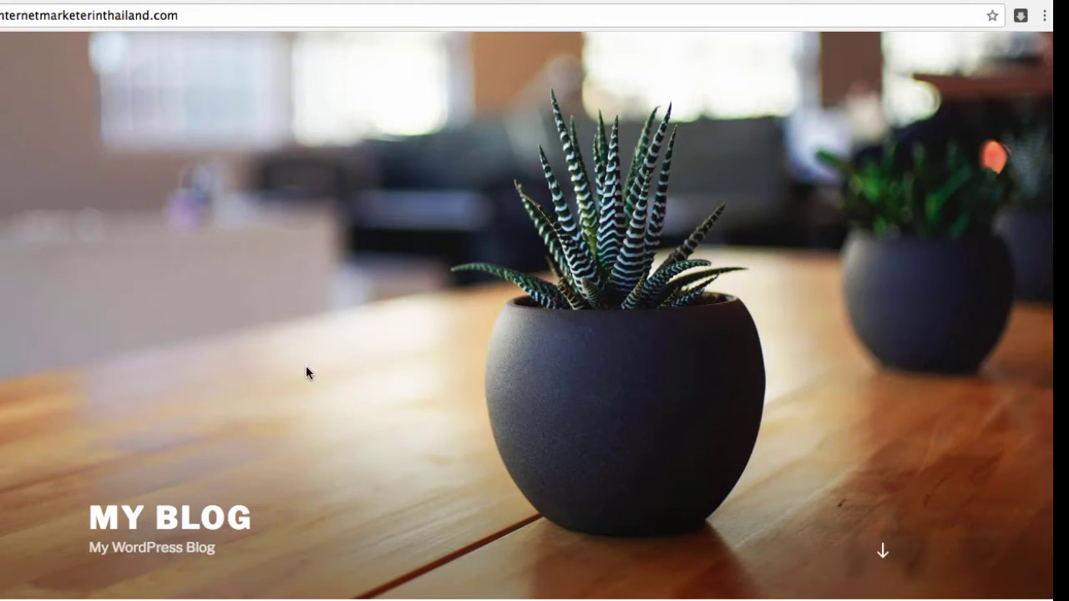
{"action": "left_click", "coordinate": [664, 1]}
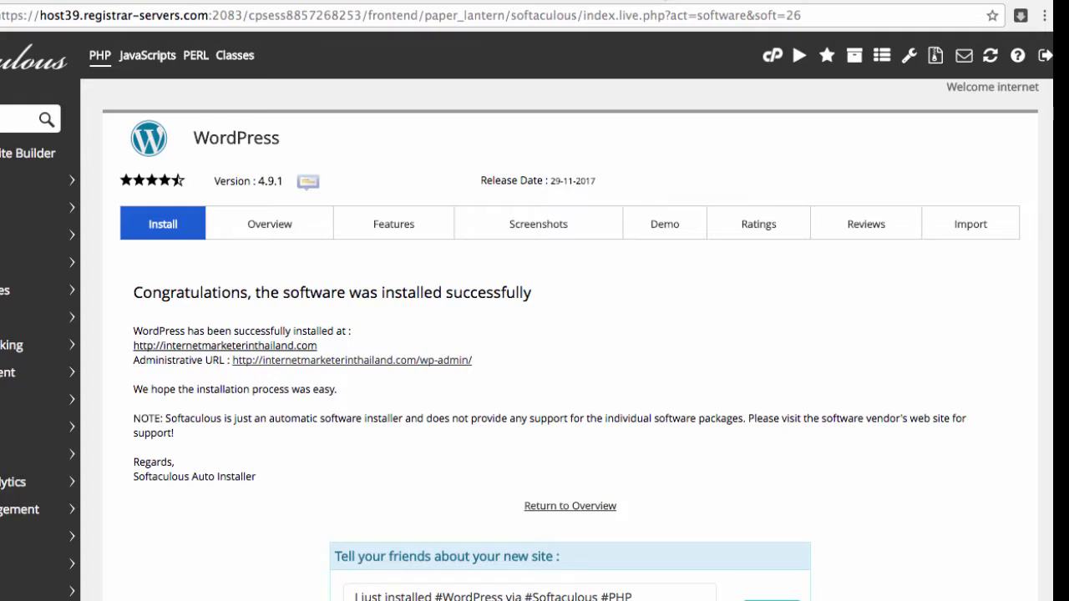
Step: Follow the /wp-admin/ Administrative URL to sign in to the WordPress Dashboard
{"action": "left_click", "coordinate": [378, 361]}
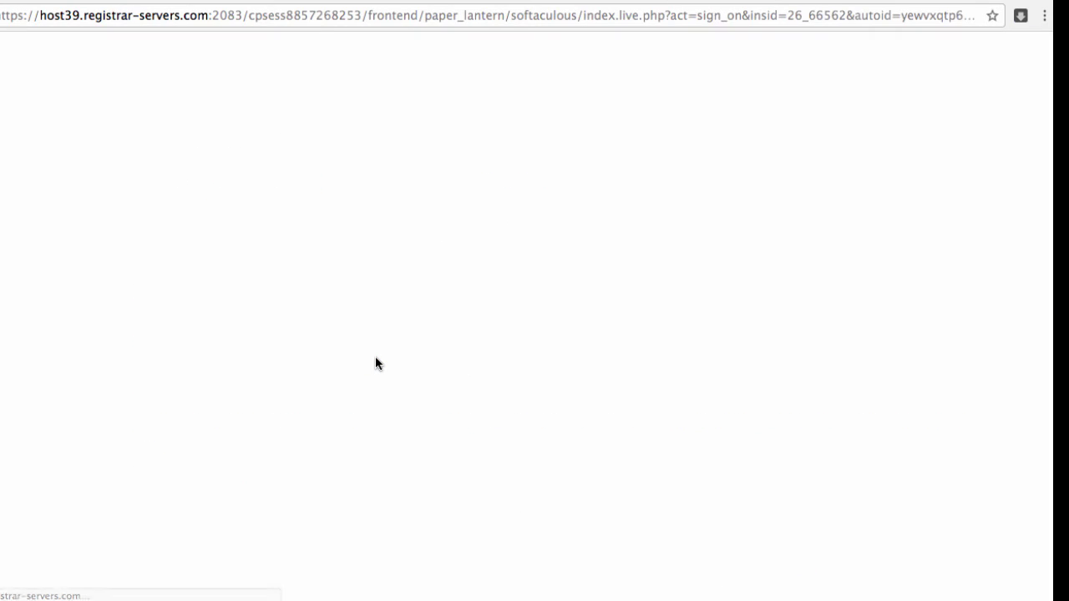